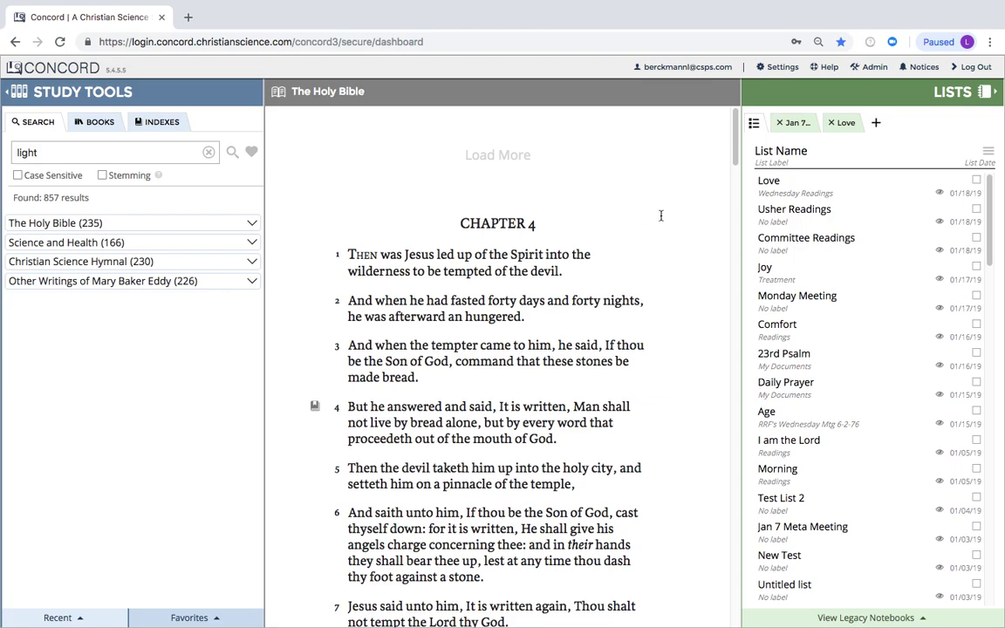
Step: Create a new list named Love with the label Wednesday Readings and save it
{"action": "left_click", "coordinate": [879, 126]}
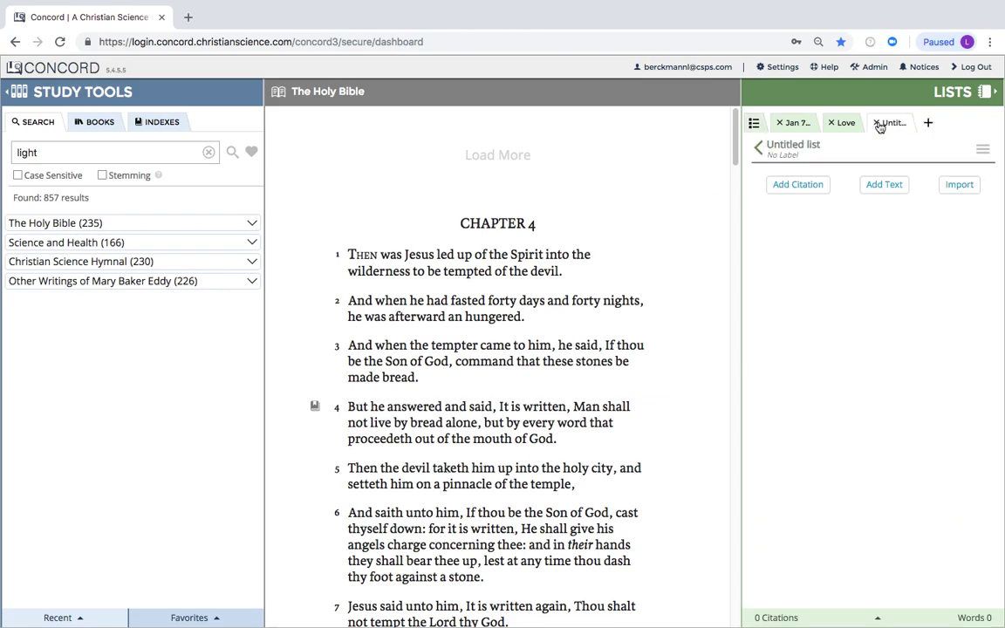
{"action": "left_click", "coordinate": [807, 144]}
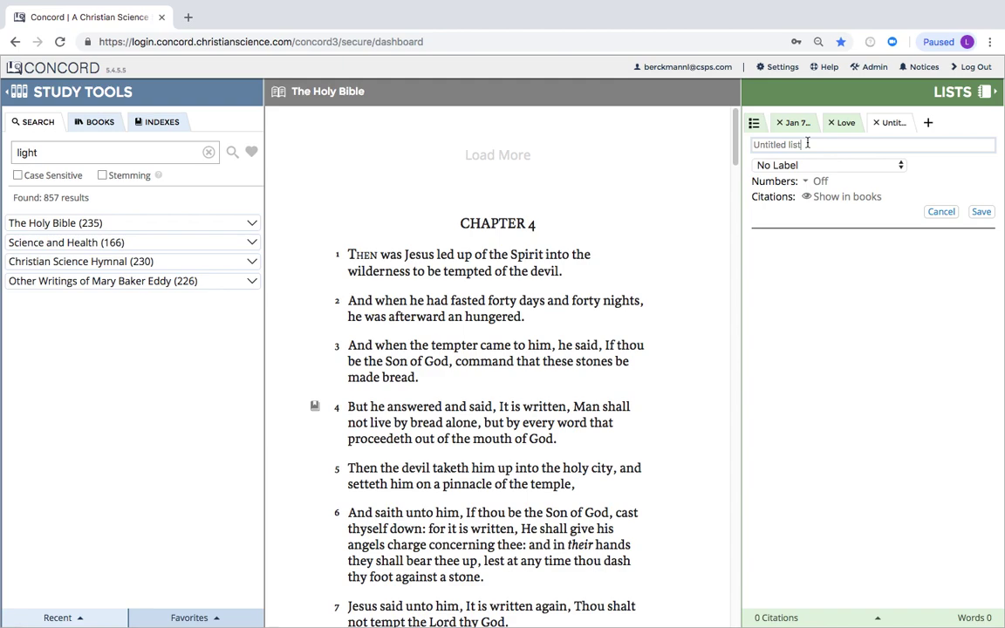
{"action": "left_click_drag", "start_coordinate": [806, 143], "coordinate": [748, 148]}
{"action": "type", "text": "Love"}
{"action": "left_click", "coordinate": [901, 165]}
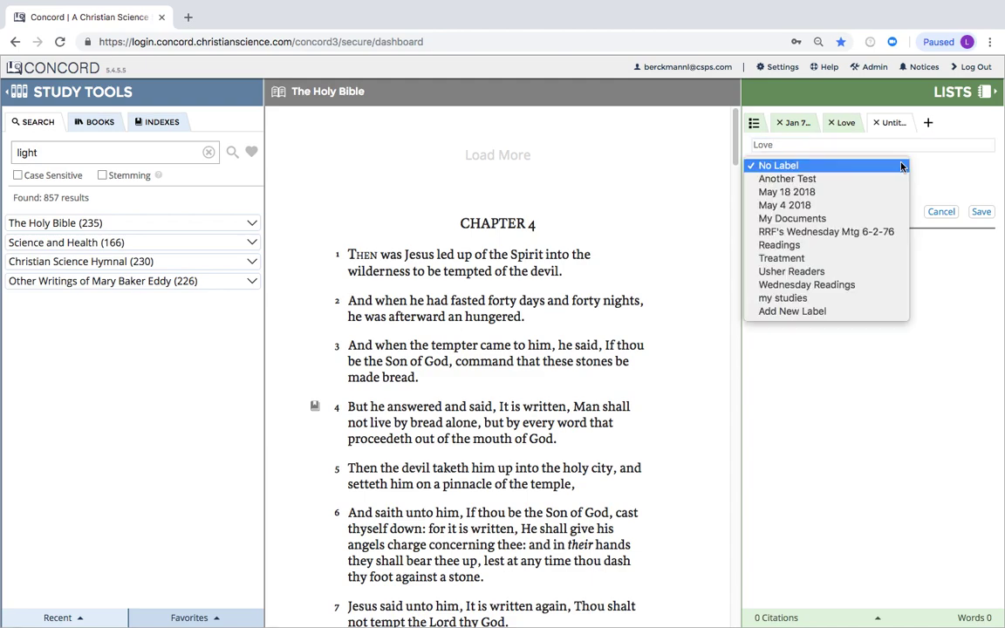
{"action": "left_click", "coordinate": [844, 288]}
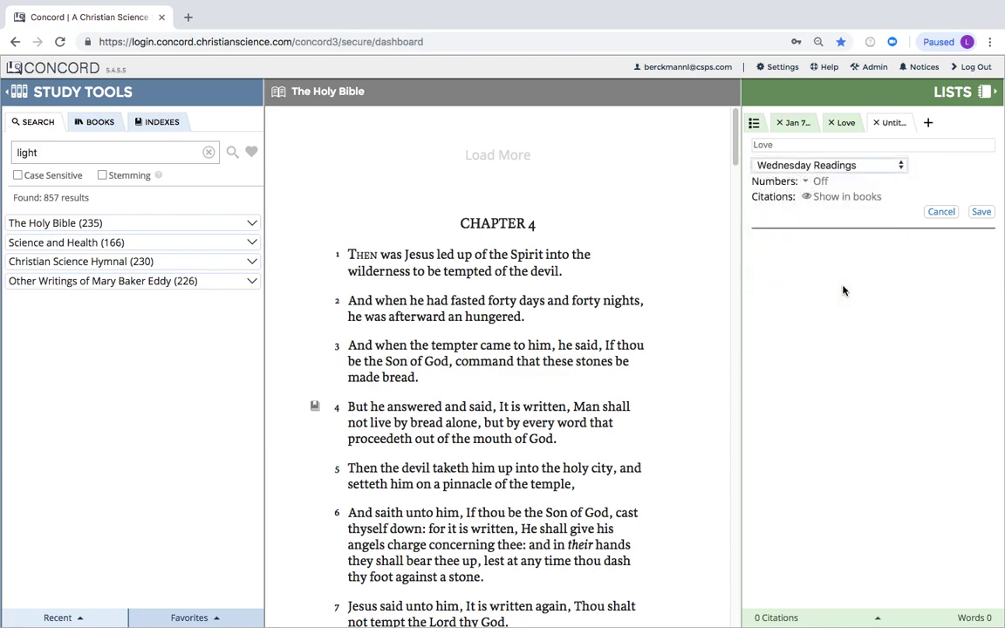
{"action": "left_click", "coordinate": [981, 212]}
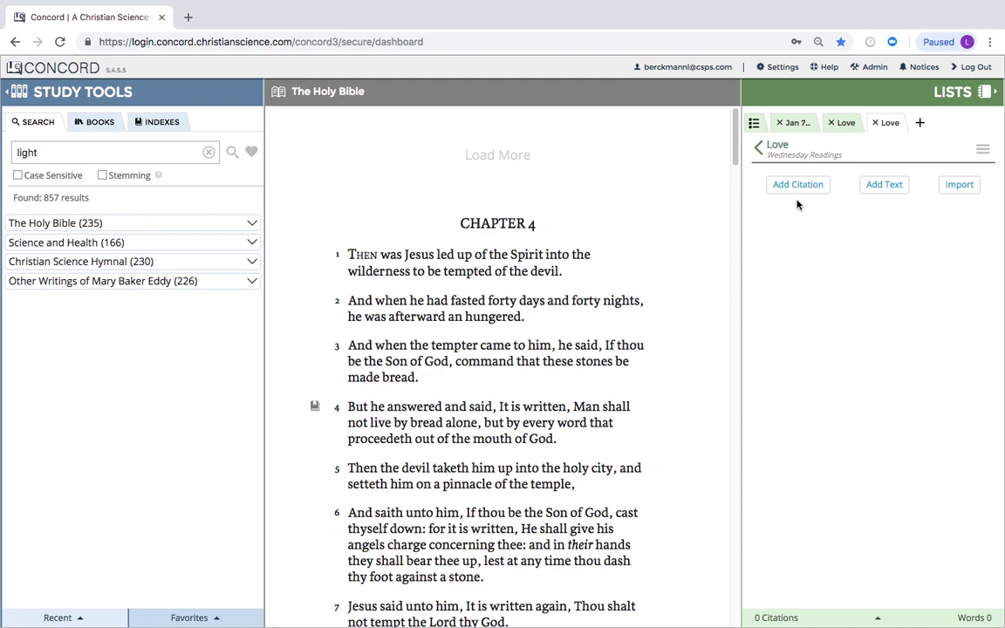
Step: Start a citation import for the Love list, and copy all the citation lines from the Bible document in Microsoft Word
{"action": "left_click", "coordinate": [959, 185]}
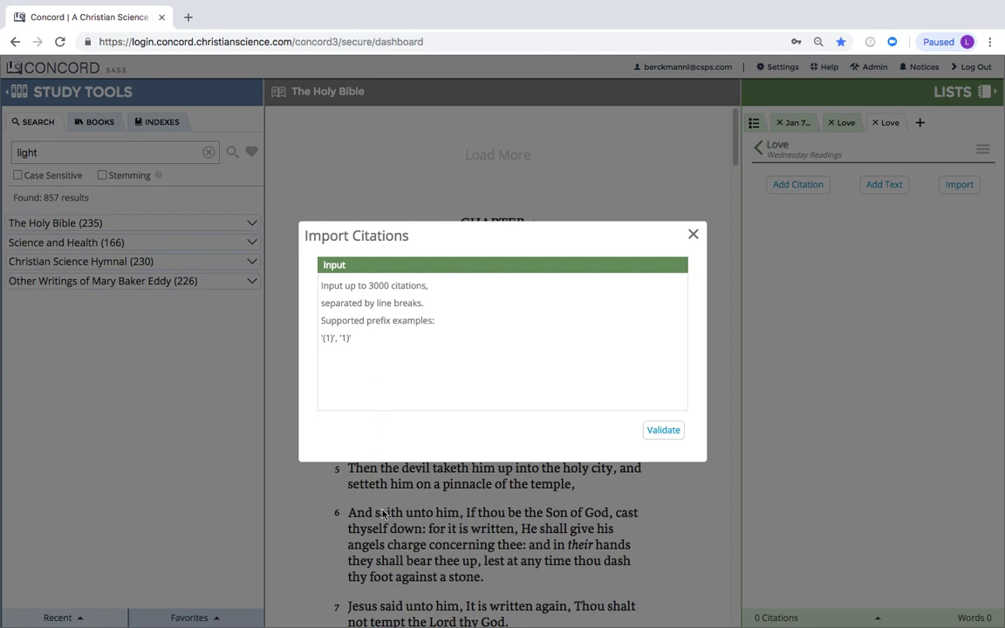
{"action": "mouse_move", "coordinate": [373, 625]}
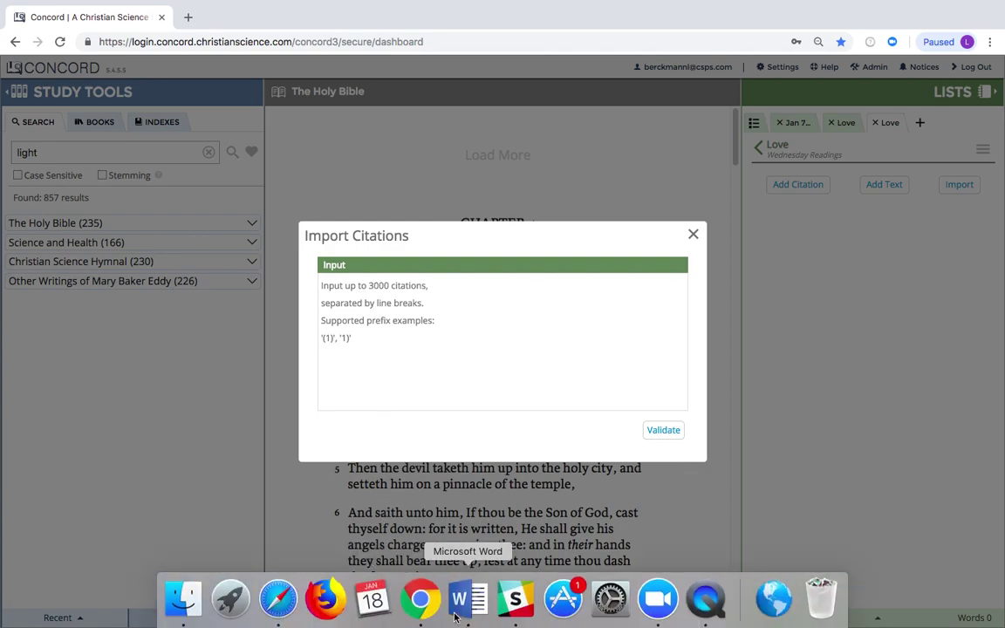
{"action": "left_click", "coordinate": [464, 601]}
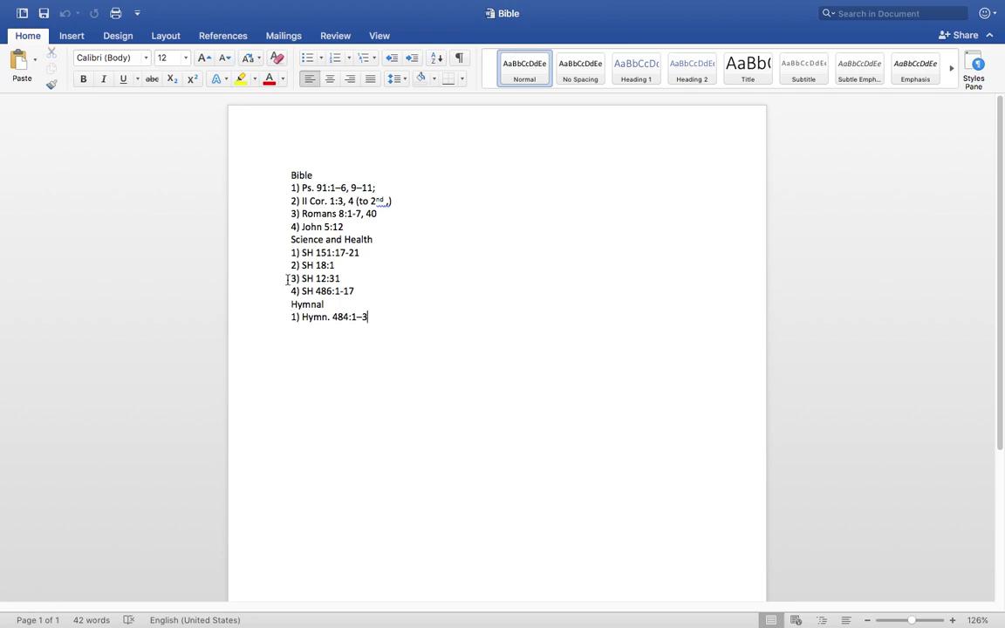
{"action": "left_click_drag", "start_coordinate": [290, 172], "coordinate": [380, 332]}
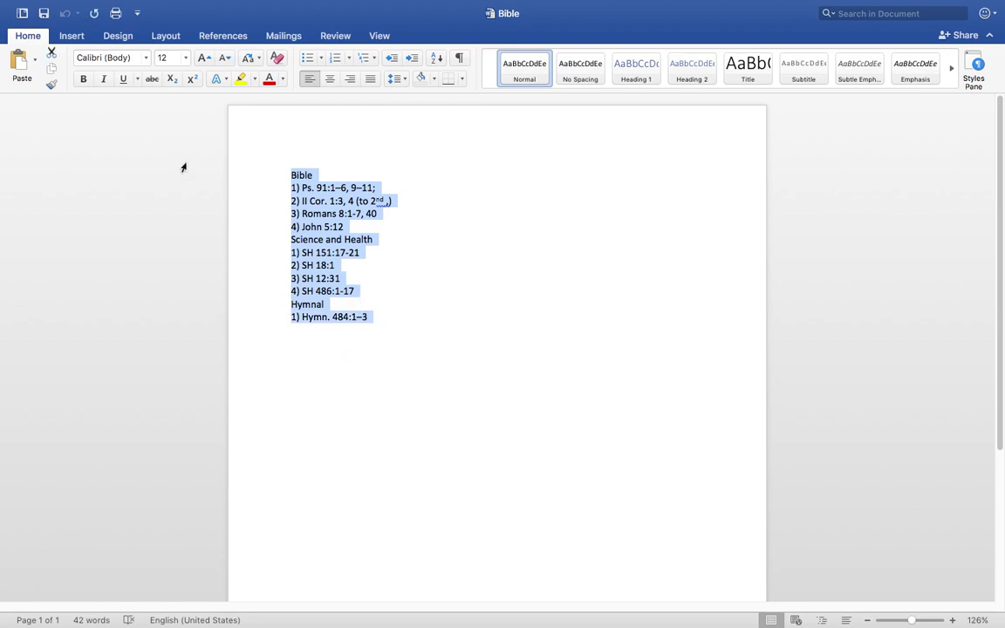
{"action": "left_click", "coordinate": [111, 8]}
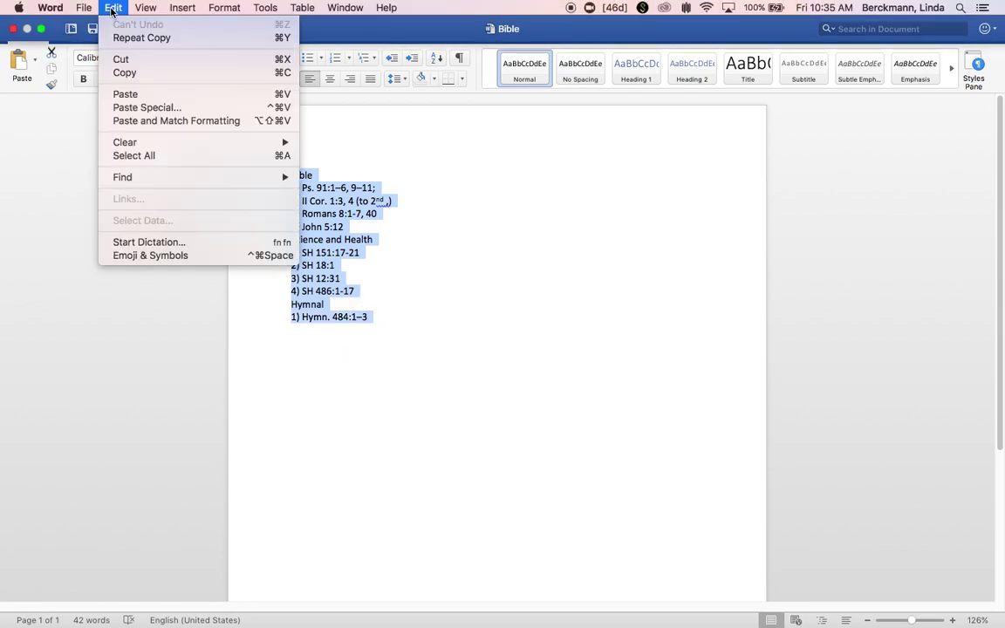
{"action": "left_click", "coordinate": [125, 73]}
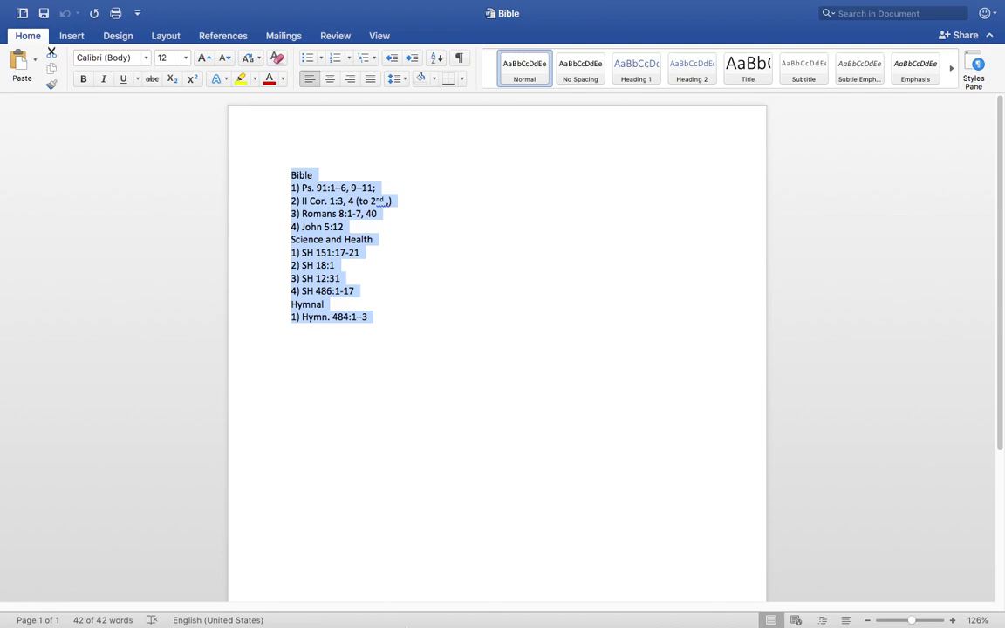
Step: Return to Concord in Google Chrome, paste the copied citations into the import input and validate them
{"action": "mouse_move", "coordinate": [419, 611]}
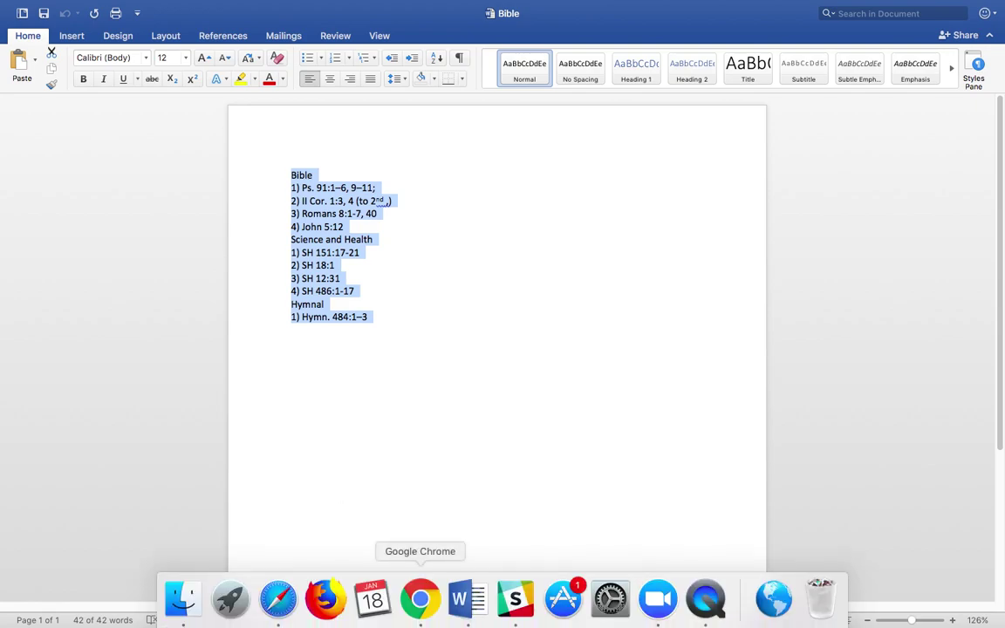
{"action": "left_click", "coordinate": [420, 598]}
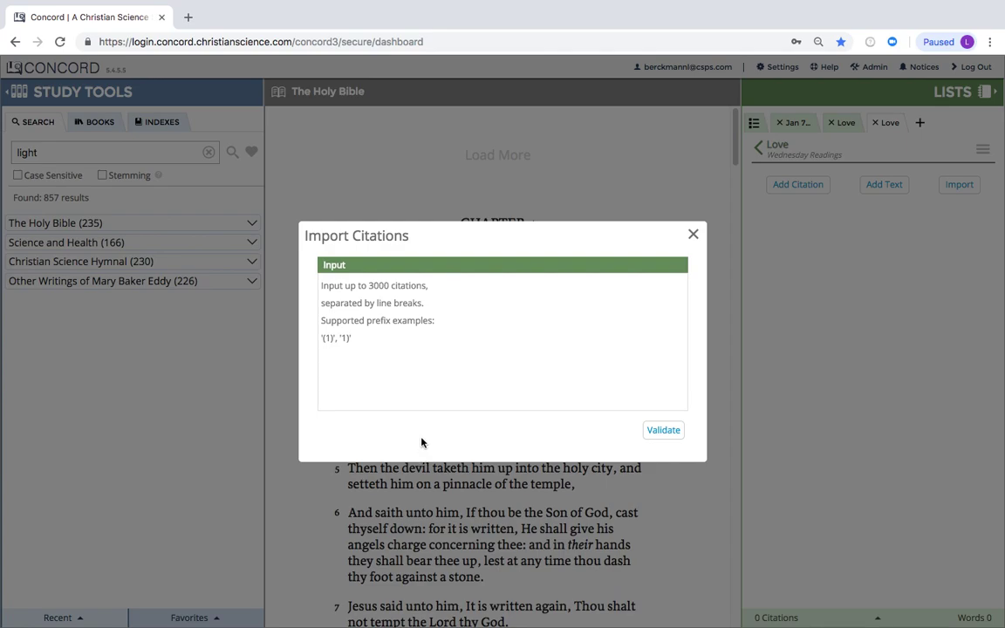
{"action": "left_click", "coordinate": [322, 284]}
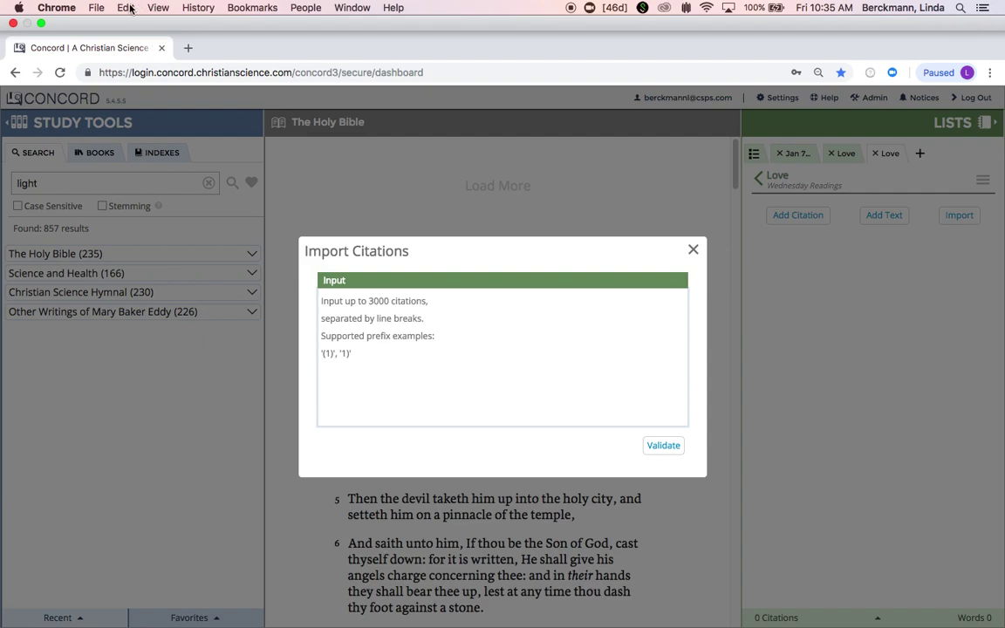
{"action": "left_click", "coordinate": [129, 8]}
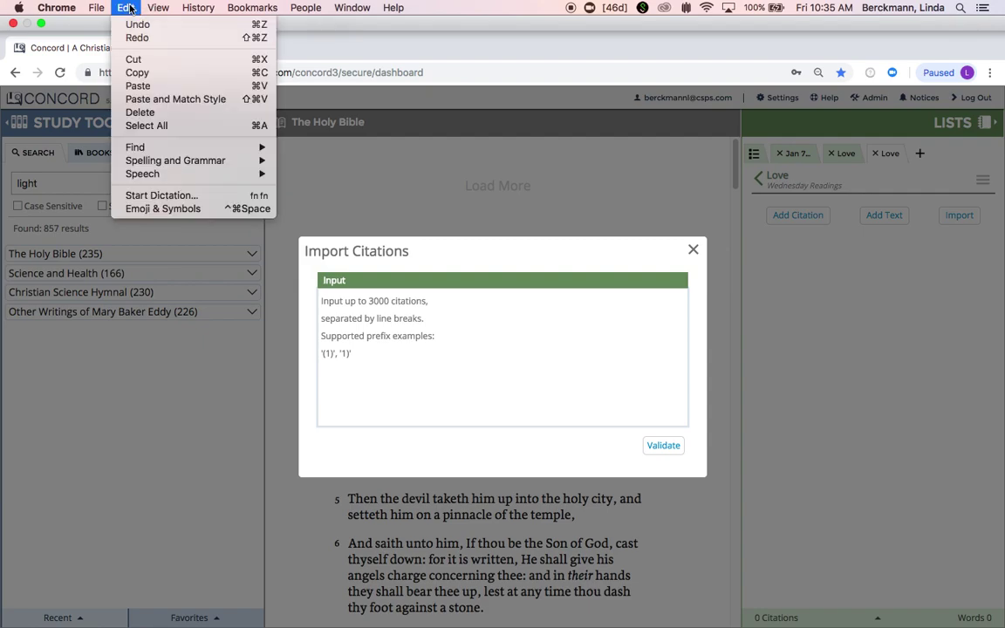
{"action": "left_click", "coordinate": [139, 86]}
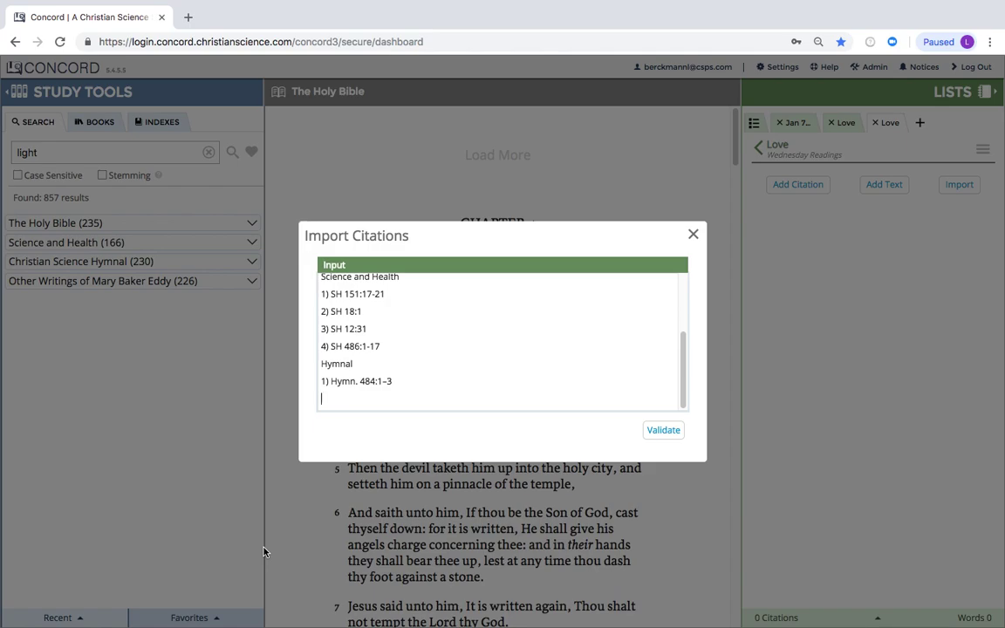
{"action": "scroll", "coordinate": [453, 357], "scroll_direction": "up", "scroll_amount": 3}
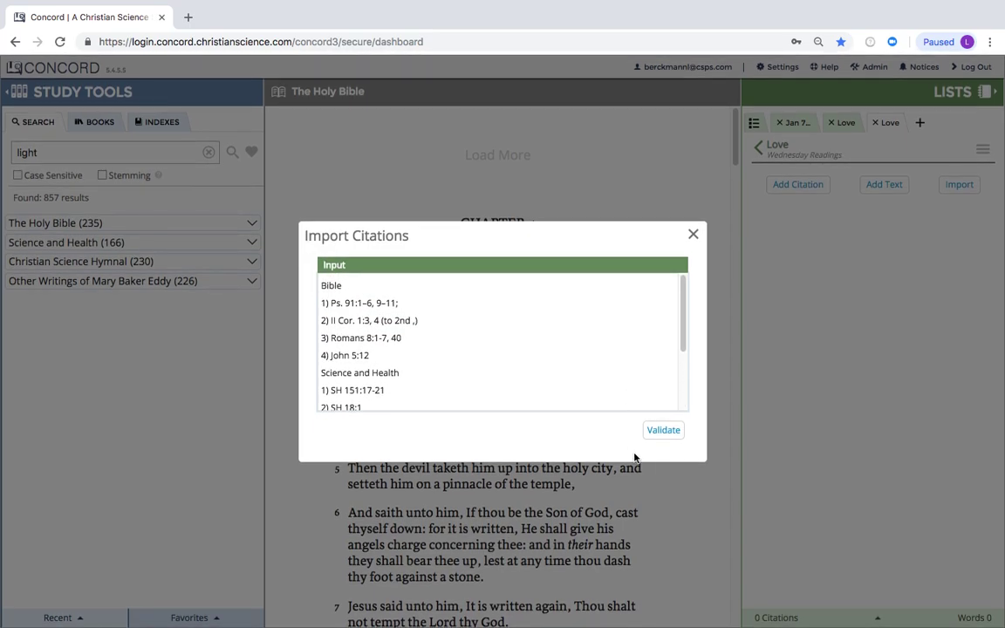
{"action": "left_click", "coordinate": [662, 430]}
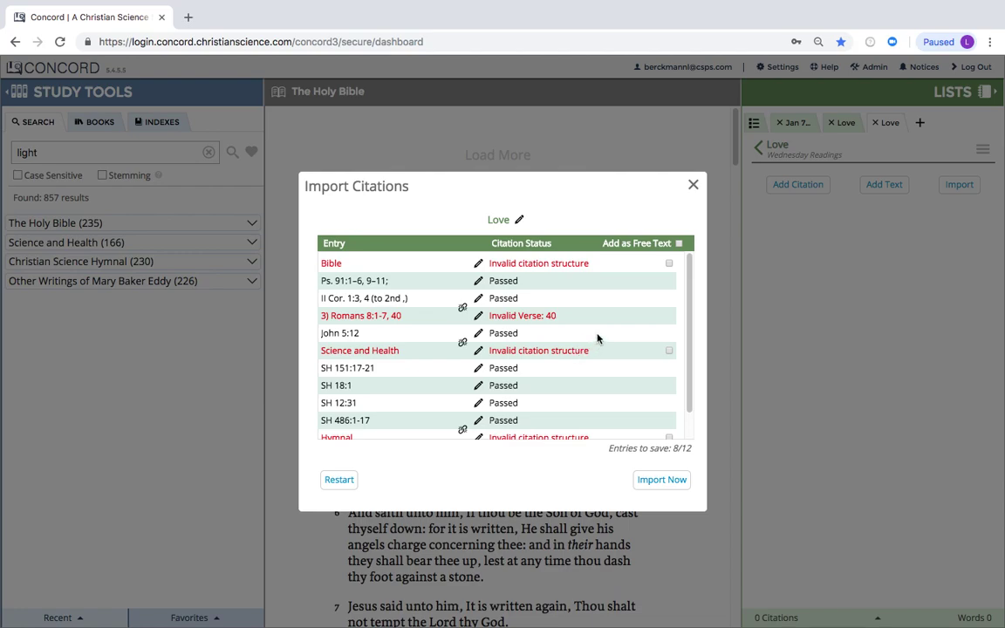
Step: Mark the Bible, Science and Health, and Hymnal heading entries one by one for adding as free text
{"action": "scroll", "coordinate": [444, 311], "scroll_direction": "down", "scroll_amount": 1}
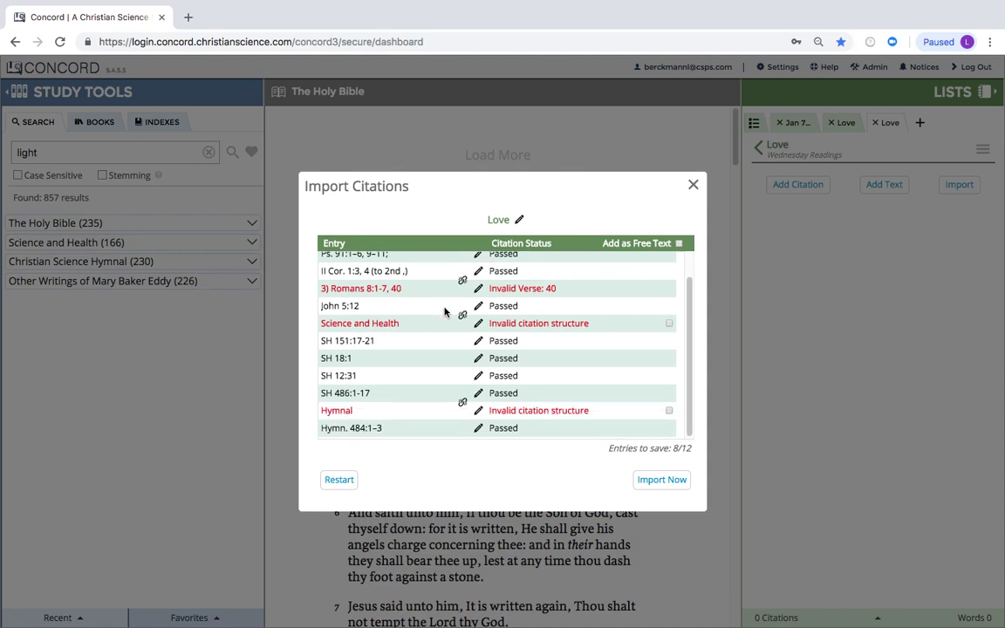
{"action": "scroll", "coordinate": [384, 277], "scroll_direction": "up", "scroll_amount": 1}
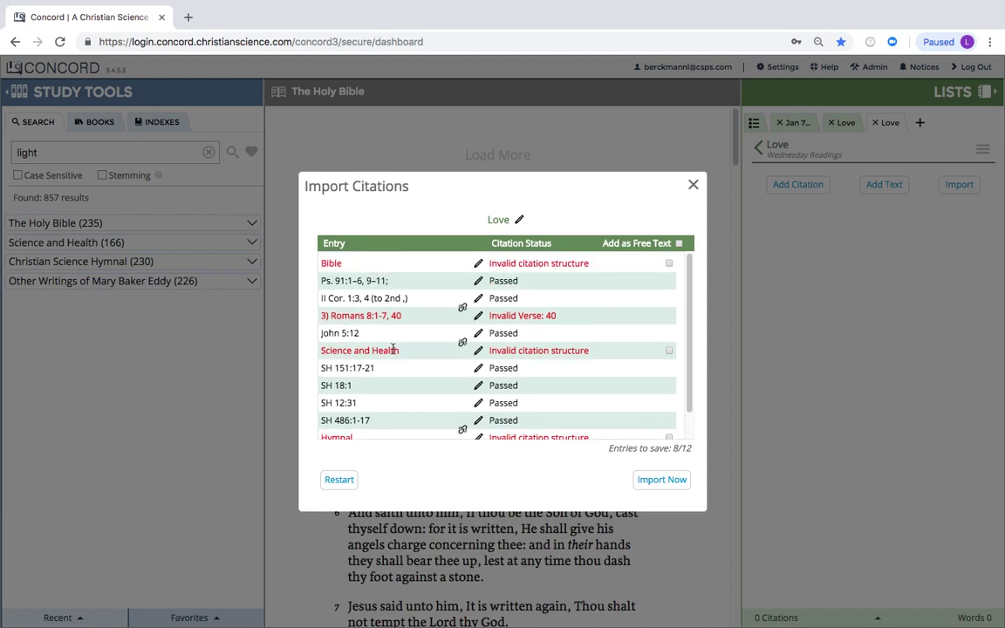
{"action": "scroll", "coordinate": [393, 352], "scroll_direction": "down", "scroll_amount": 1}
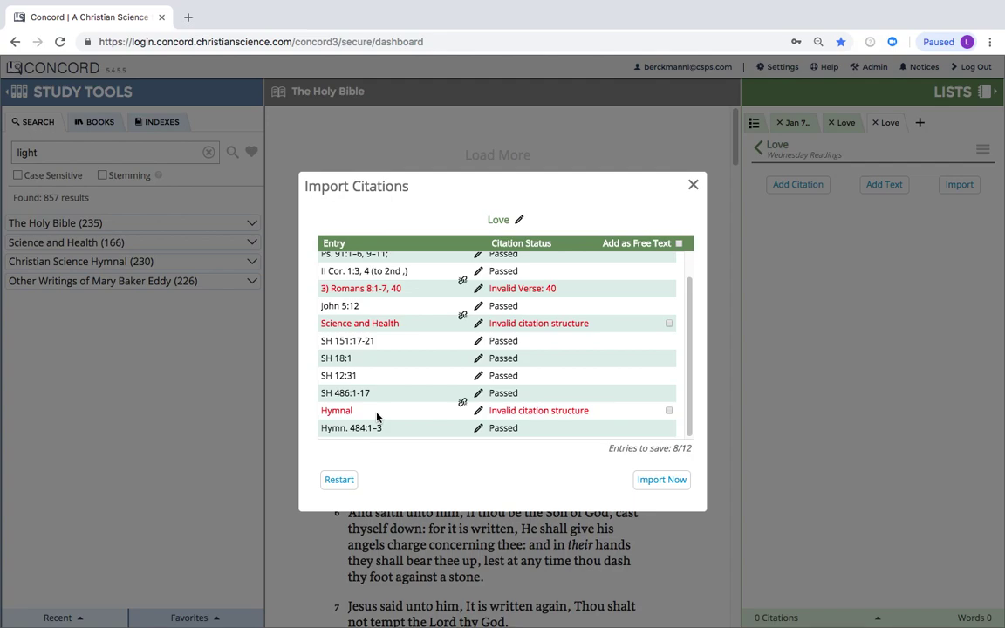
{"action": "scroll", "coordinate": [522, 375], "scroll_direction": "up", "scroll_amount": 1}
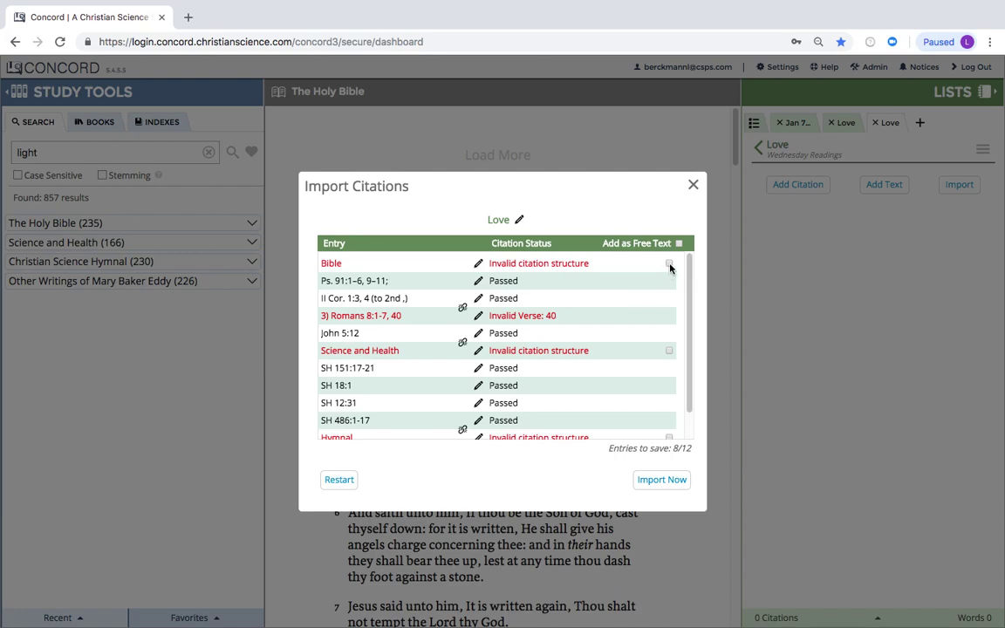
{"action": "left_click", "coordinate": [669, 265]}
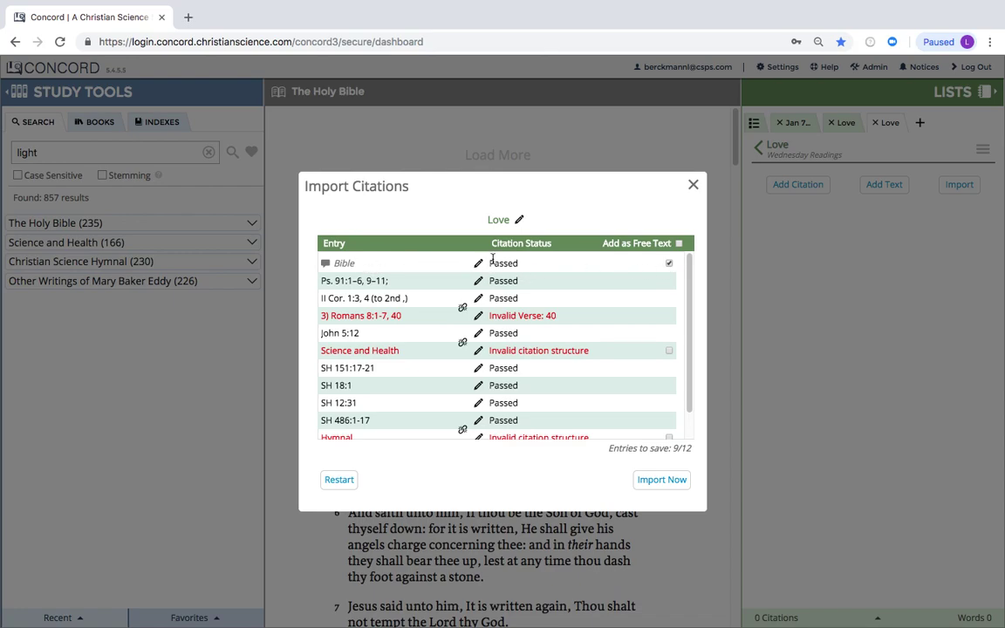
{"action": "left_click", "coordinate": [668, 351]}
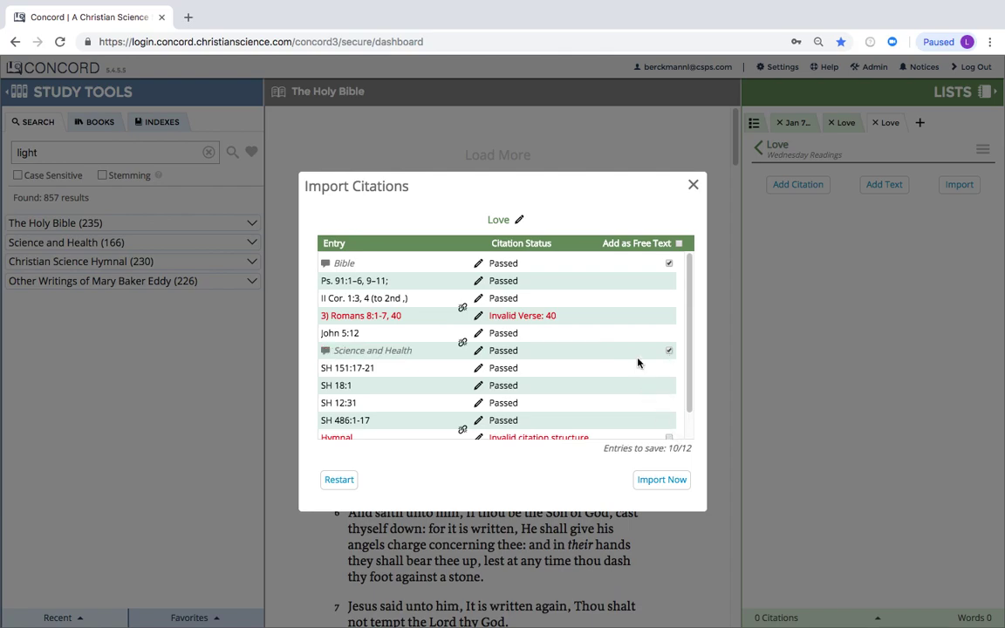
{"action": "scroll", "coordinate": [671, 425], "scroll_direction": "down", "scroll_amount": 1}
{"action": "left_click", "coordinate": [669, 411]}
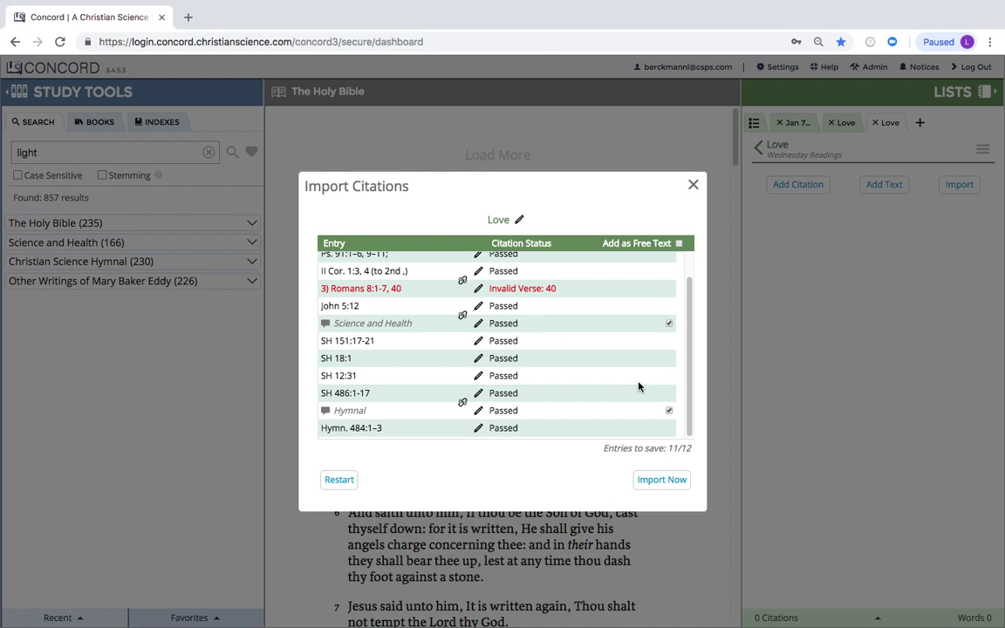
{"action": "scroll", "coordinate": [638, 386], "scroll_direction": "up", "scroll_amount": 2}
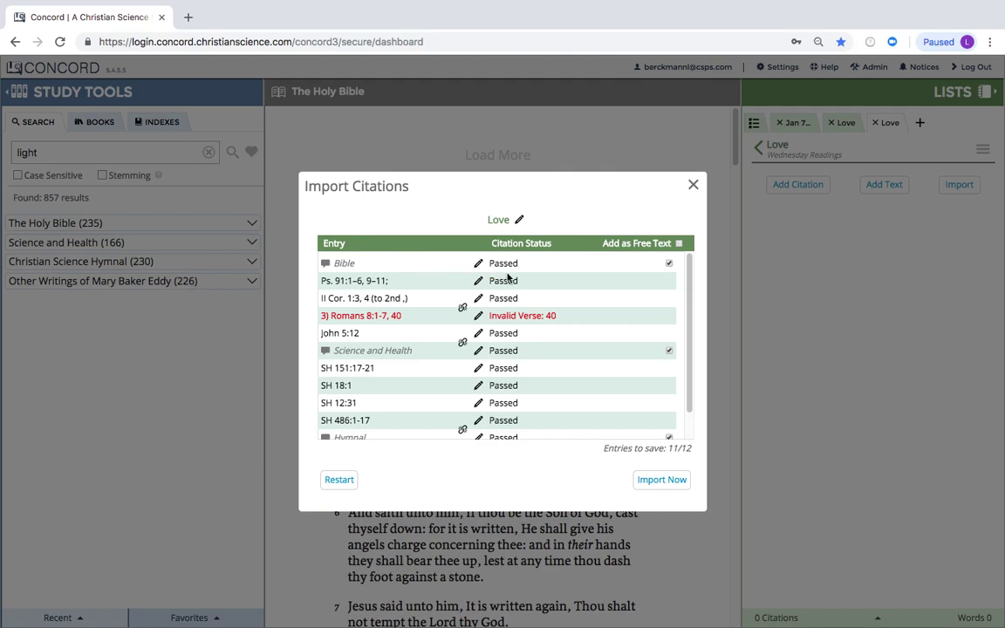
Step: Clear the individual free-text marks from the Bible, Science and Health, and Hymnal entries
{"action": "left_click", "coordinate": [669, 263]}
{"action": "left_click", "coordinate": [669, 351]}
{"action": "scroll", "coordinate": [659, 417], "scroll_direction": "down", "scroll_amount": 1}
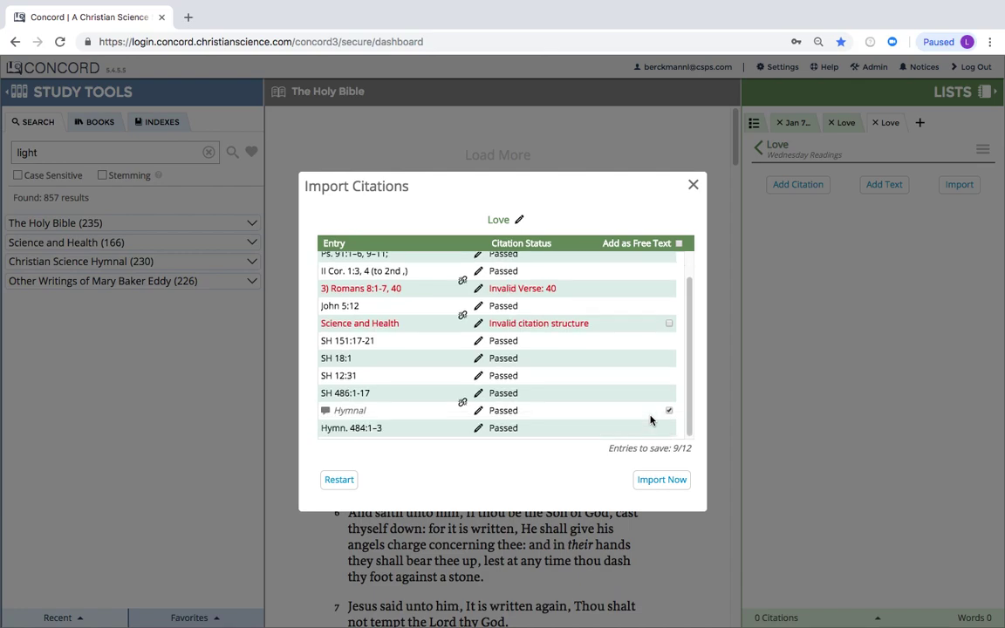
{"action": "left_click", "coordinate": [669, 411]}
{"action": "scroll", "coordinate": [620, 349], "scroll_direction": "up", "scroll_amount": 1}
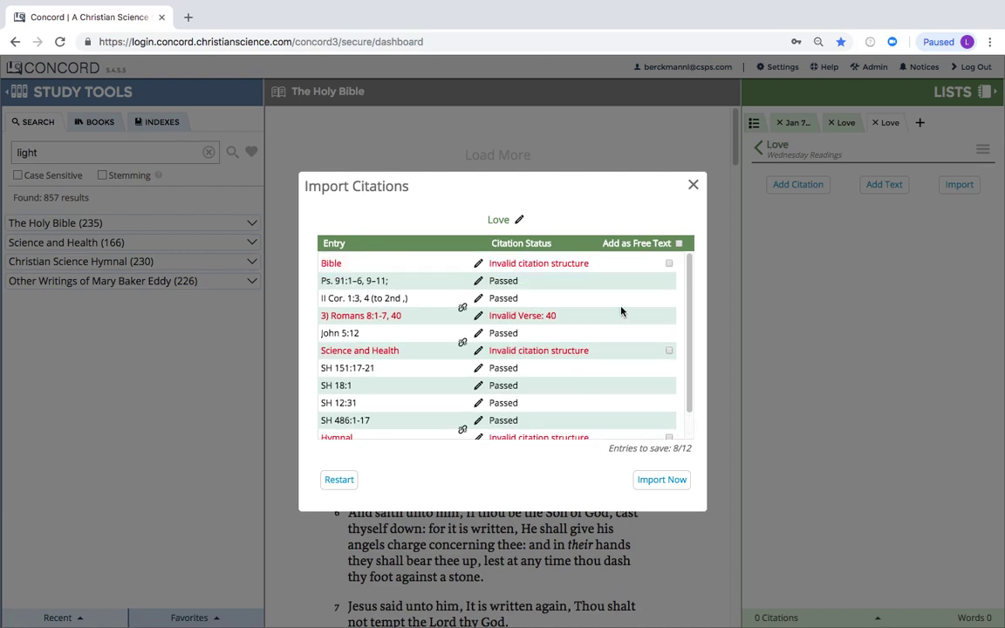
Step: Mark all eligible invalid entries at once for adding as free text, and check the entries
{"action": "left_click", "coordinate": [679, 244]}
{"action": "scroll", "coordinate": [559, 316], "scroll_direction": "down", "scroll_amount": 1}
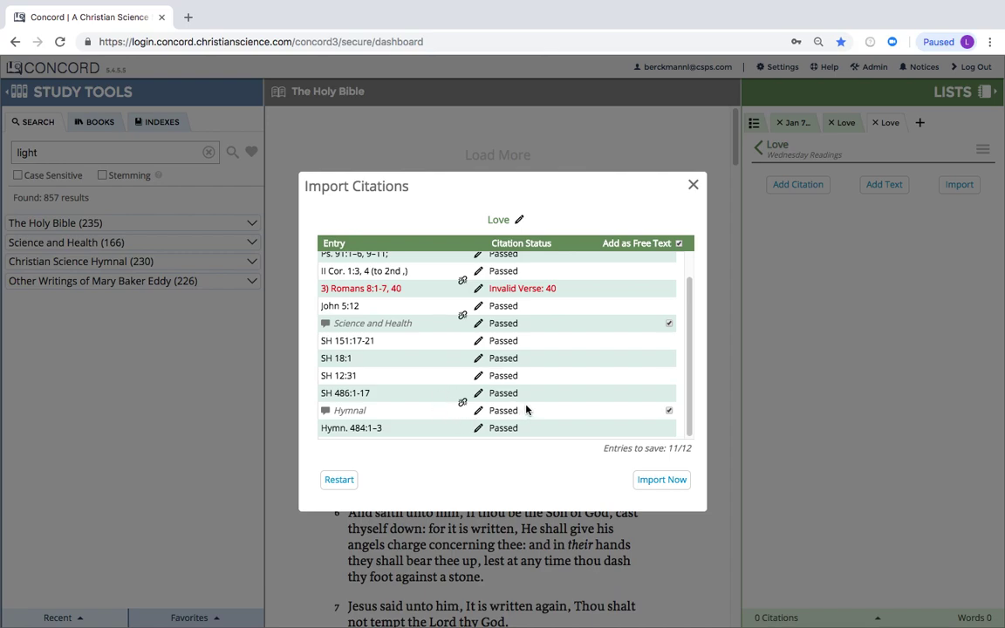
{"action": "scroll", "coordinate": [527, 410], "scroll_direction": "up", "scroll_amount": 1}
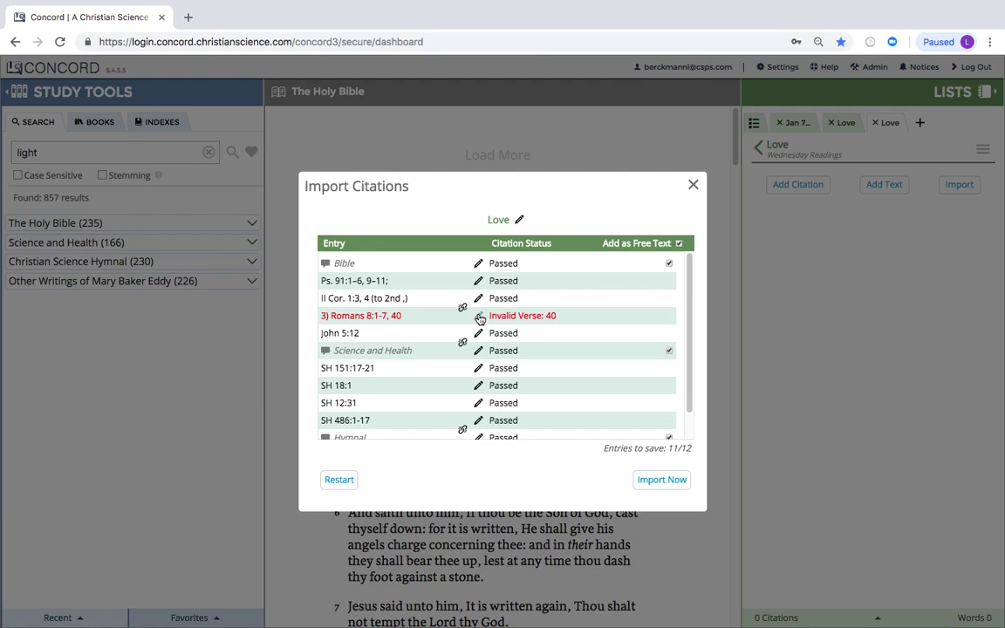
Step: Remove the invalid verse 40 from the Romans 8:1-7 entry and save the corrected citation
{"action": "left_click", "coordinate": [479, 320]}
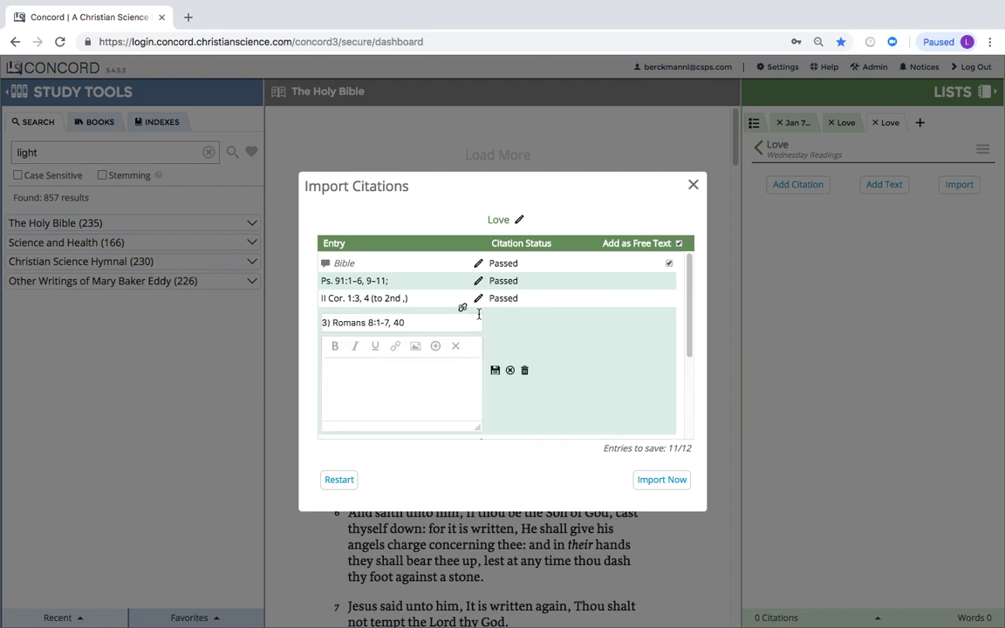
{"action": "left_click", "coordinate": [406, 321]}
{"action": "key", "text": "BackSpace"}
{"action": "key", "text": "BackSpace"}
{"action": "left_click", "coordinate": [495, 372]}
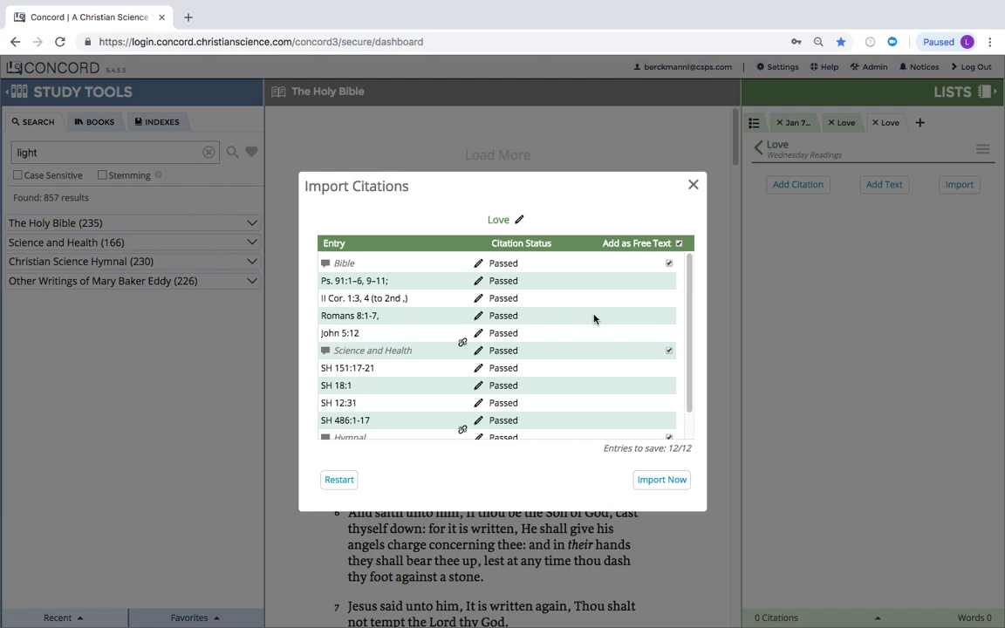
Step: Review the validated entries and import them into the Love list
{"action": "scroll", "coordinate": [593, 319], "scroll_direction": "down", "scroll_amount": 1}
{"action": "scroll", "coordinate": [594, 319], "scroll_direction": "up", "scroll_amount": 1}
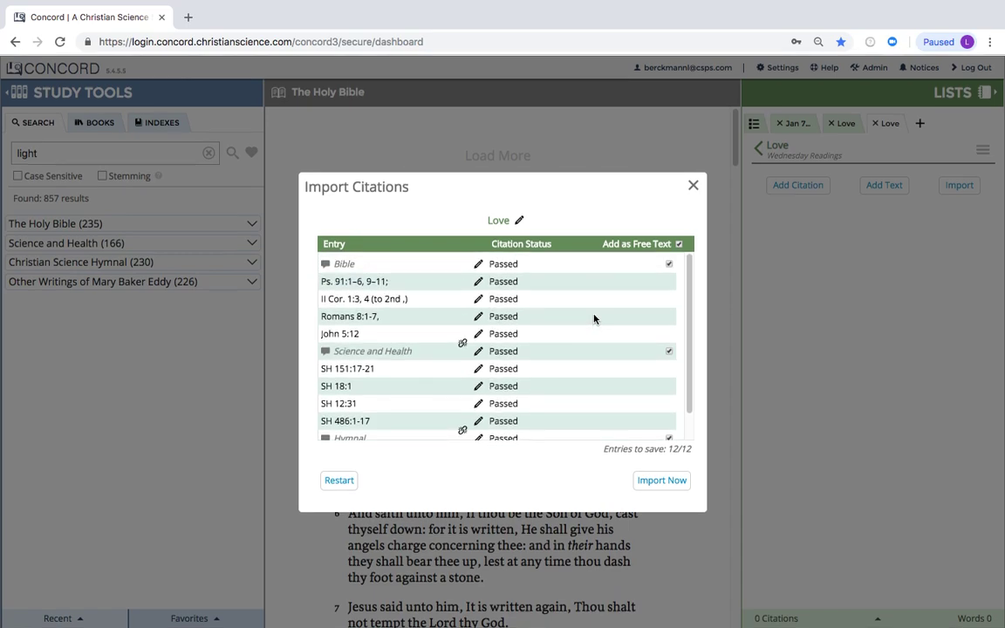
{"action": "scroll", "coordinate": [594, 319], "scroll_direction": "down", "scroll_amount": 1}
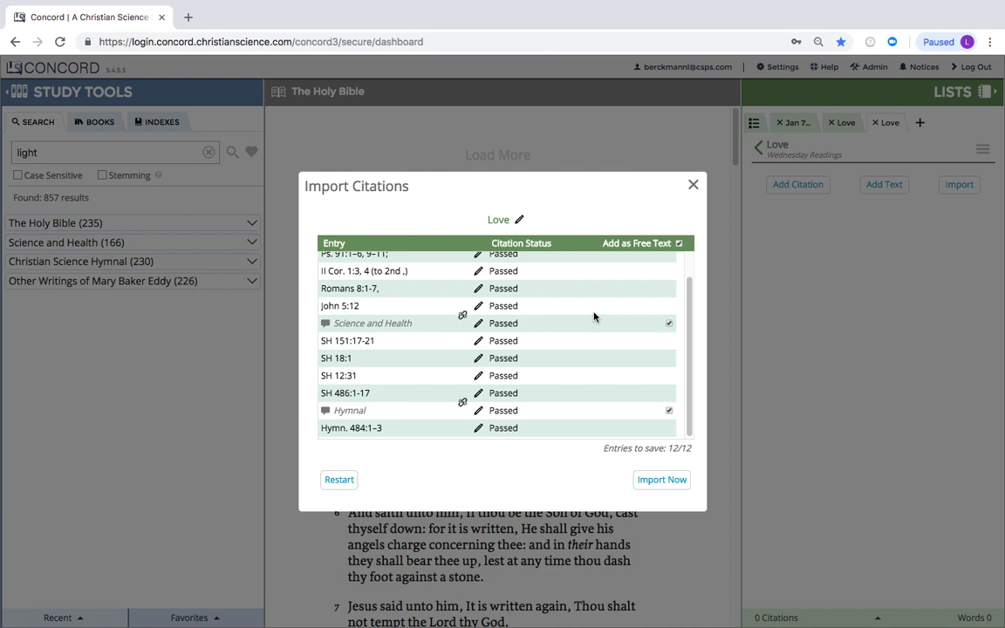
{"action": "left_click", "coordinate": [663, 480]}
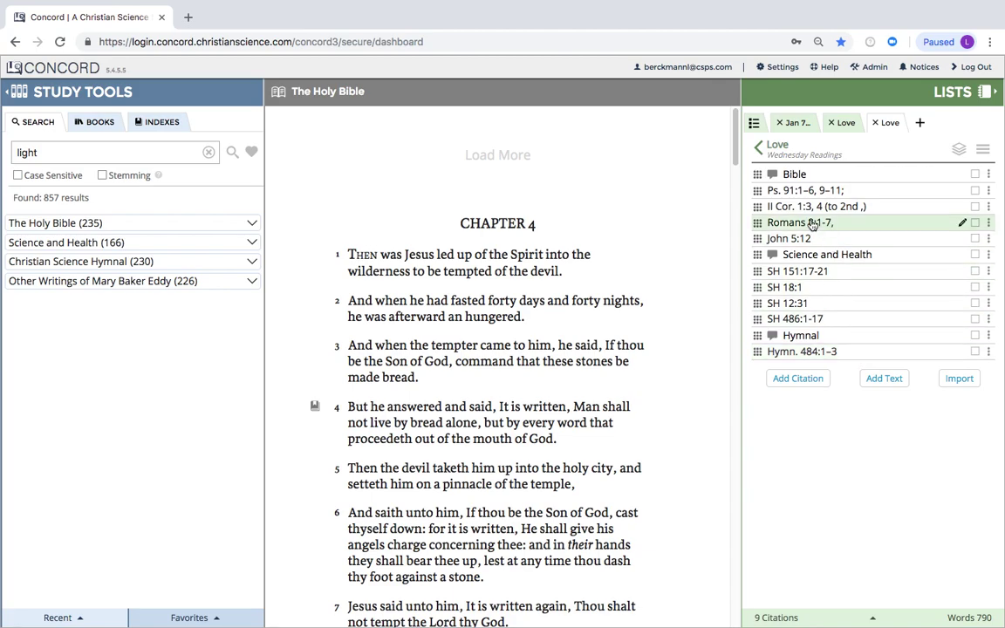
Step: Move the Ps. 91:1–6, 9–11 citation between Romans 8:1-7 and John 5:12, and check the Romans entry's editing options without changing it
{"action": "left_click_drag", "start_coordinate": [757, 190], "coordinate": [759, 224]}
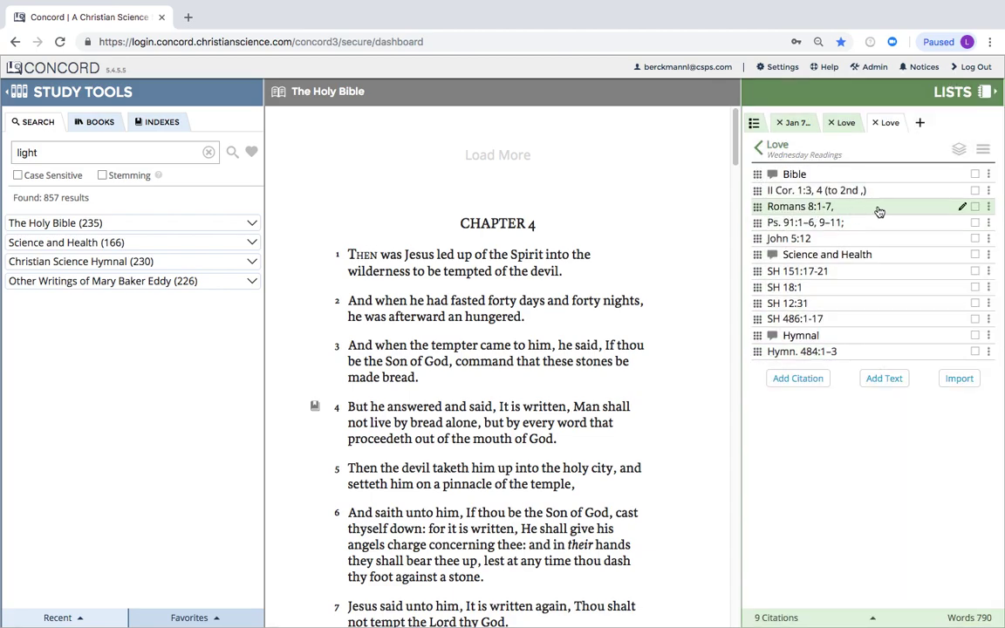
{"action": "left_click", "coordinate": [961, 206]}
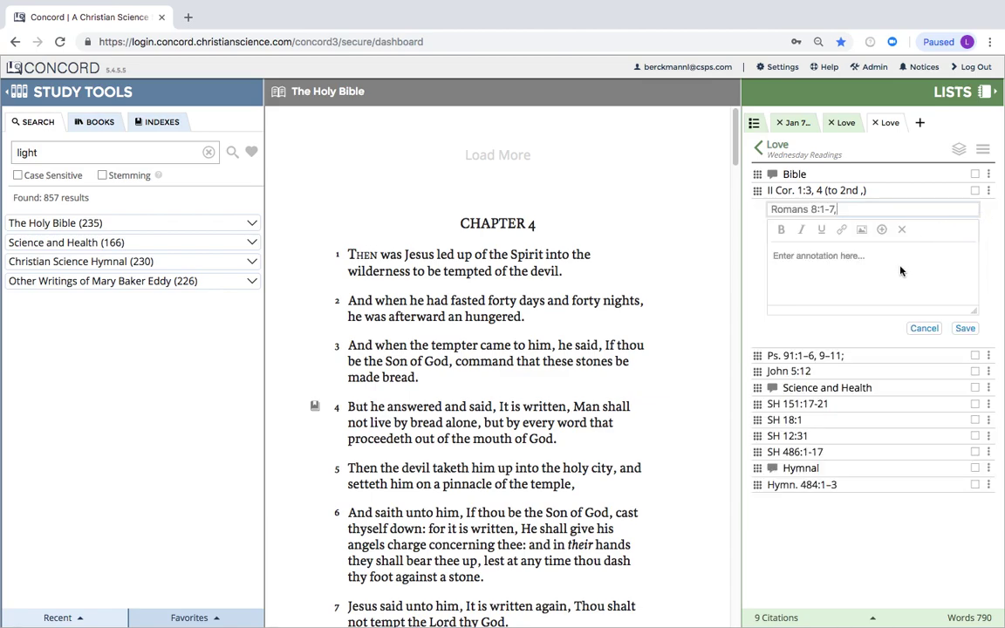
{"action": "left_click", "coordinate": [922, 328]}
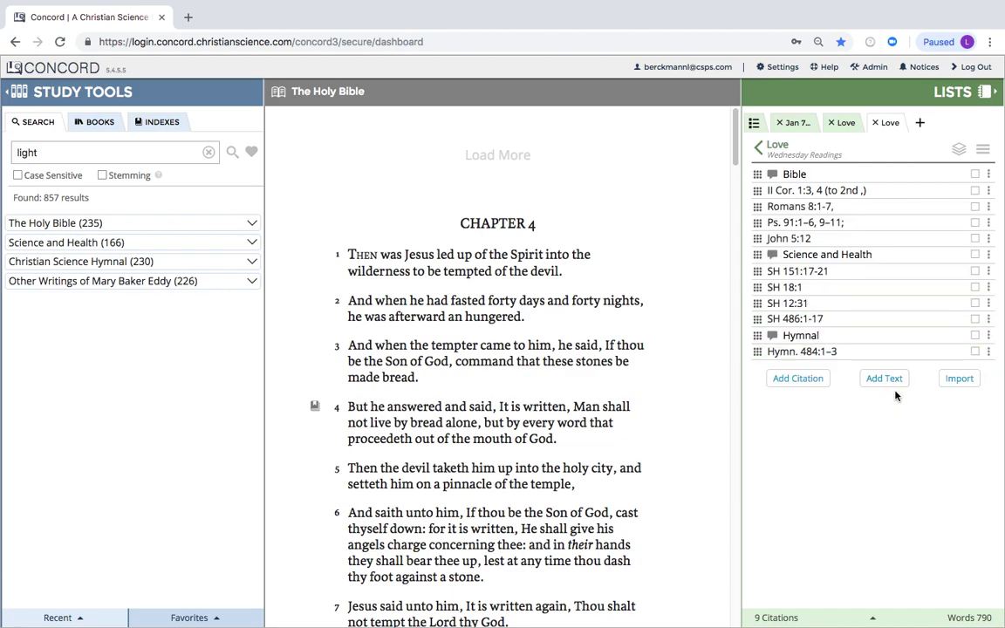
Step: Set the Love list's citation numbering to By Book and save the list settings
{"action": "left_click", "coordinate": [982, 150]}
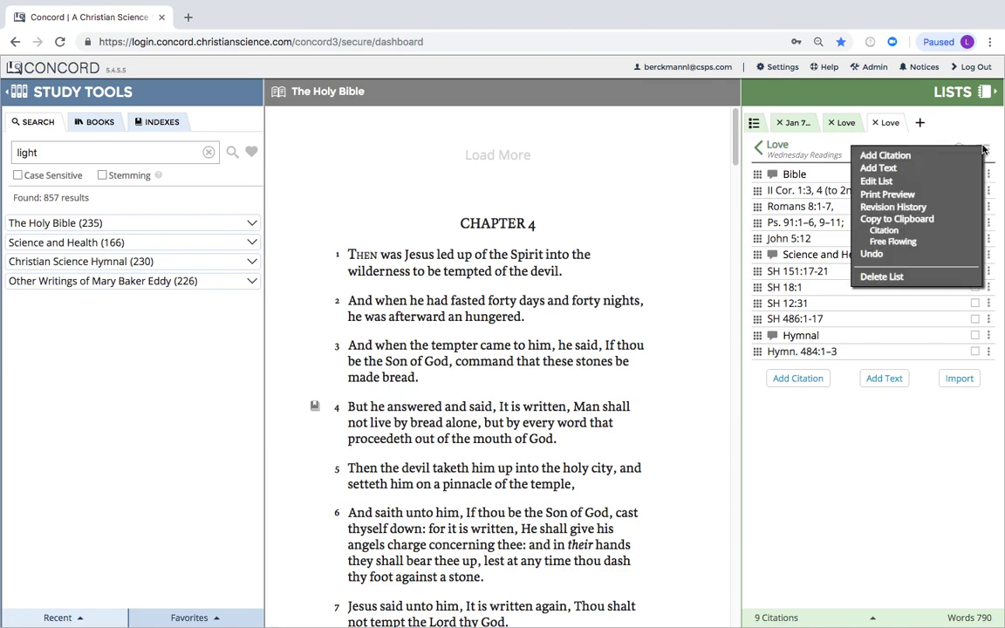
{"action": "left_click", "coordinate": [893, 182]}
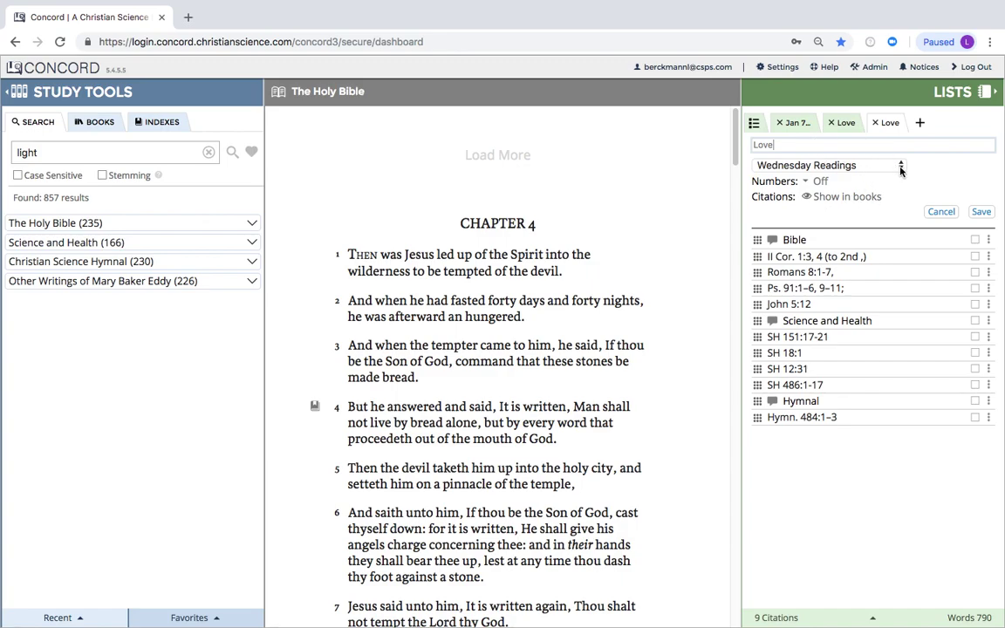
{"action": "left_click", "coordinate": [805, 183]}
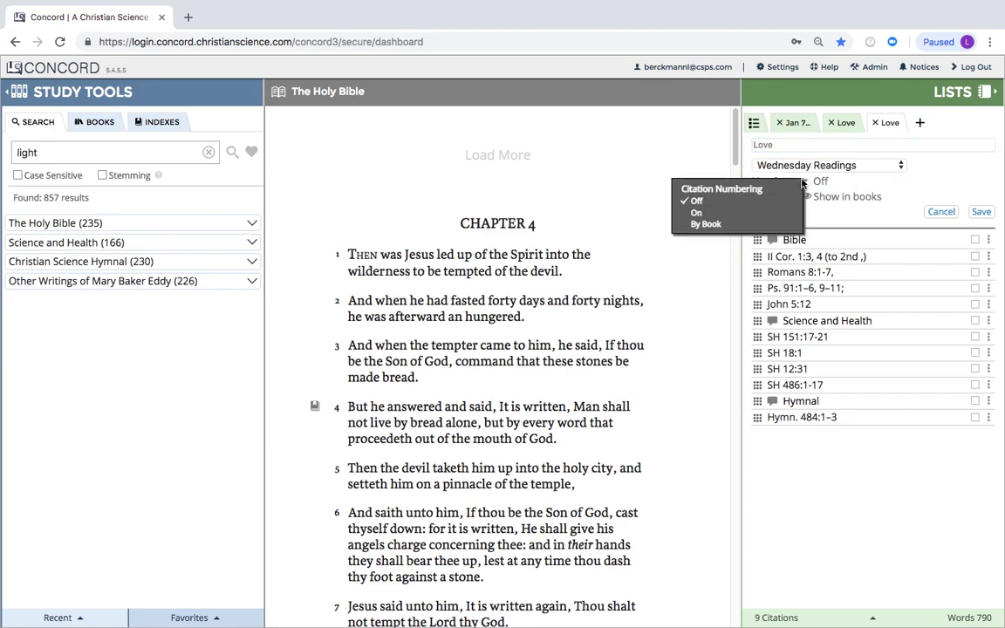
{"action": "left_click", "coordinate": [726, 224]}
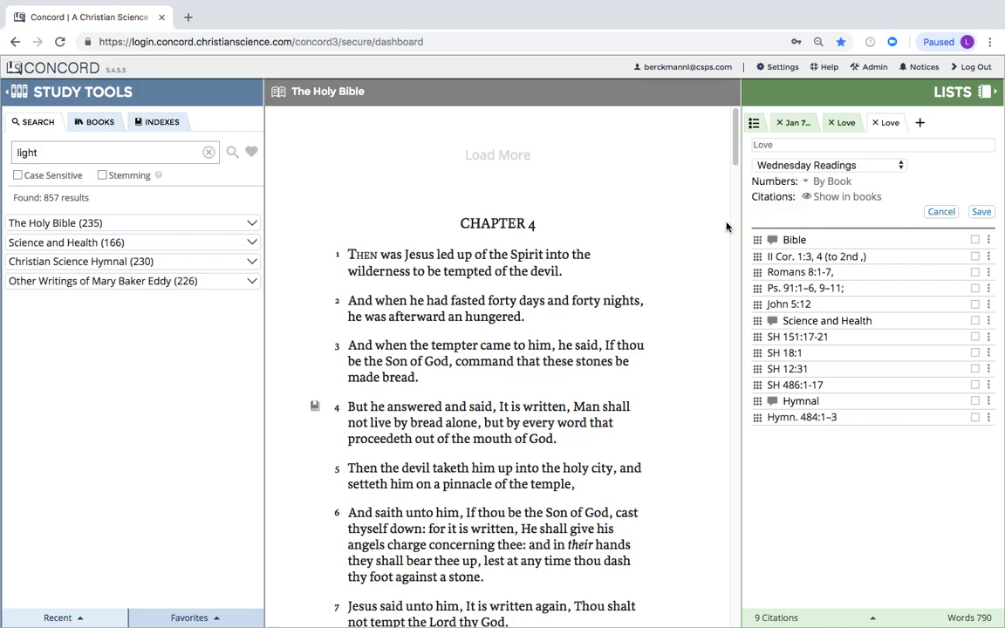
{"action": "left_click", "coordinate": [981, 212]}
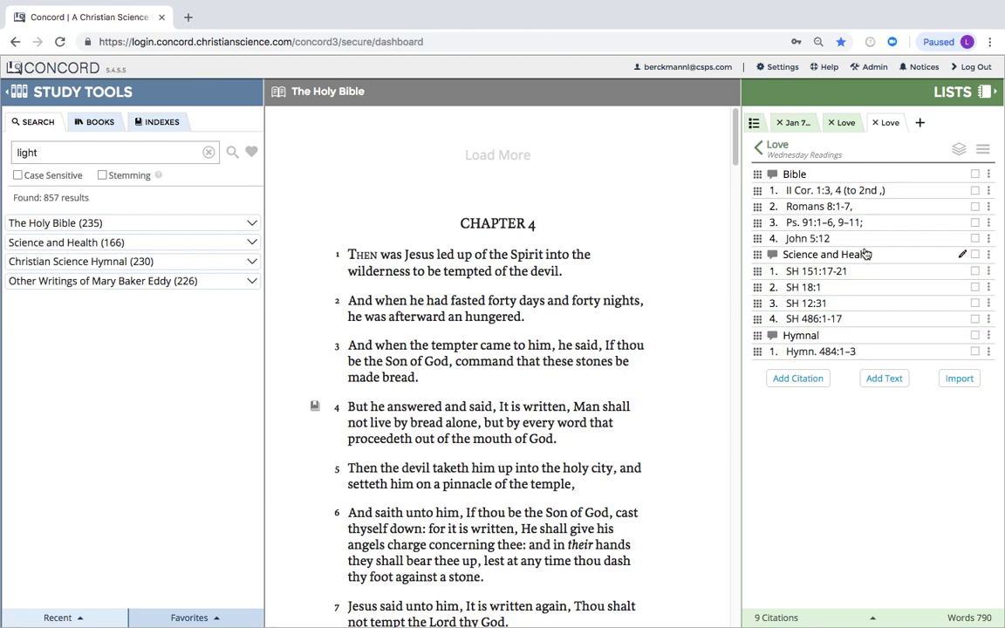
Step: Expand the Love list's citations to their full text and look through the passages
{"action": "left_click", "coordinate": [959, 150]}
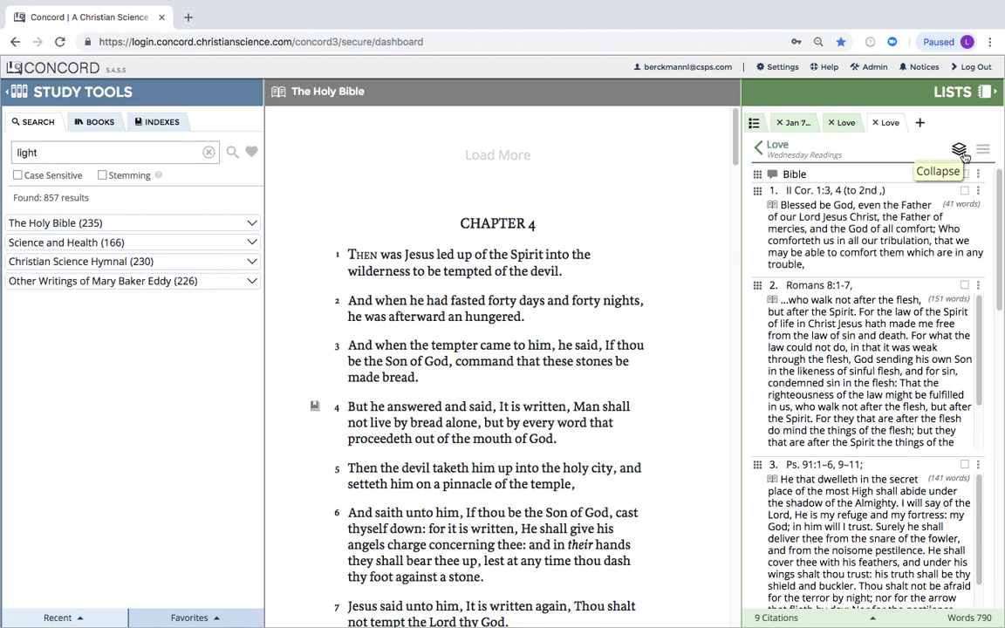
{"action": "scroll", "coordinate": [914, 310], "scroll_direction": "down", "scroll_amount": 2}
{"action": "scroll", "coordinate": [914, 309], "scroll_direction": "up", "scroll_amount": 2}
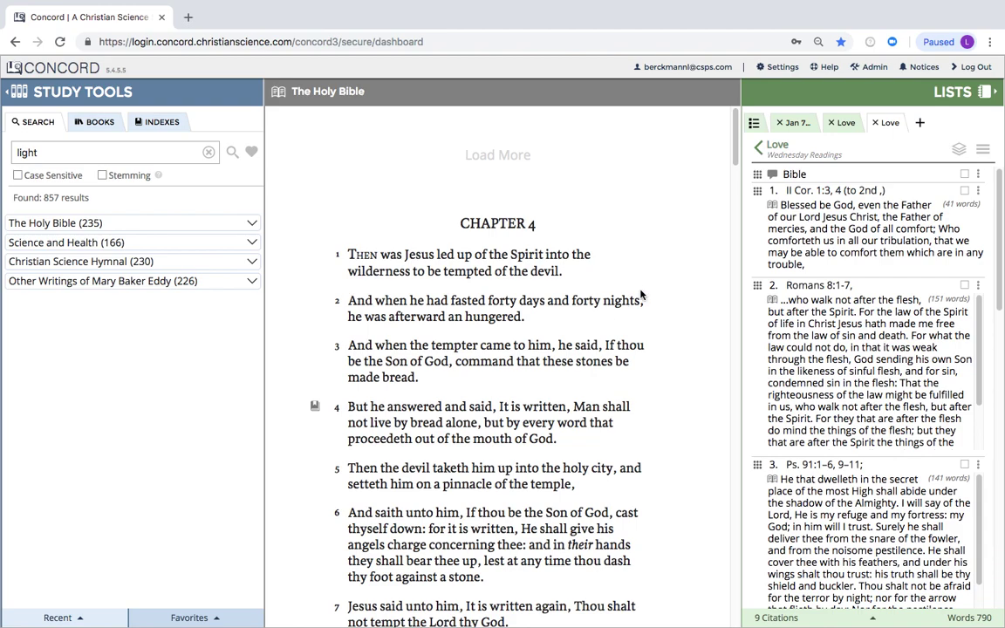
Step: View the II Cor. 1:3, 4 citation in the Bible, and advance through Romans 8:1-7 to Ps. 91:1–6, 9–11
{"action": "left_click", "coordinate": [835, 227]}
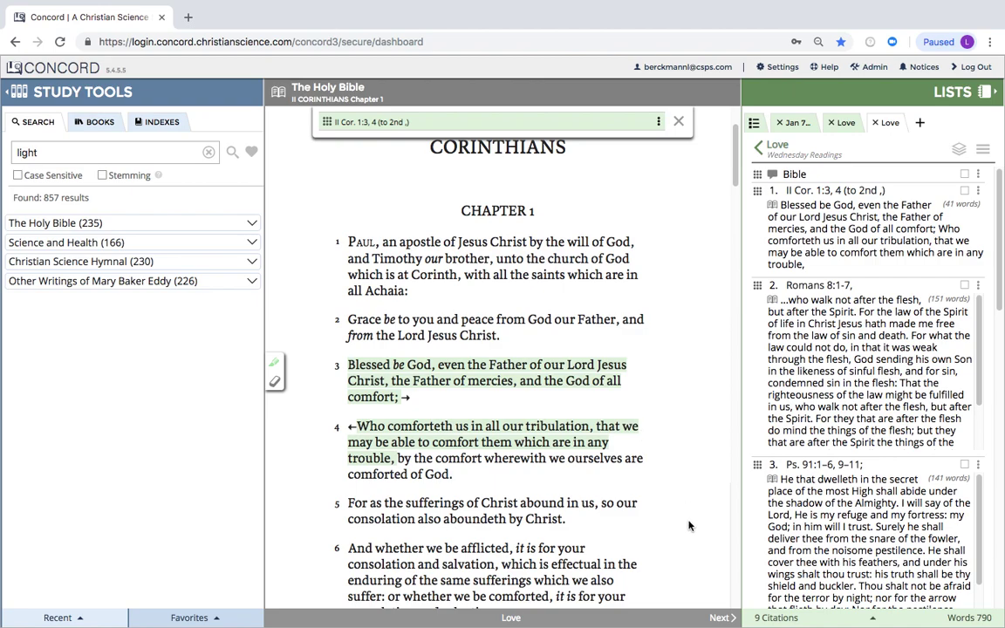
{"action": "left_click", "coordinate": [720, 619]}
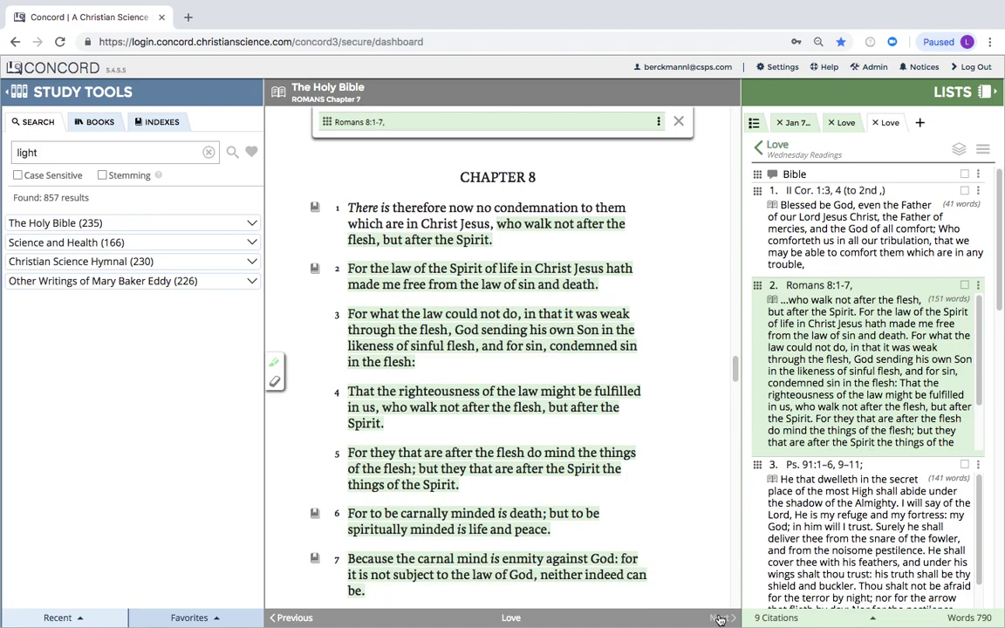
{"action": "left_click", "coordinate": [720, 619]}
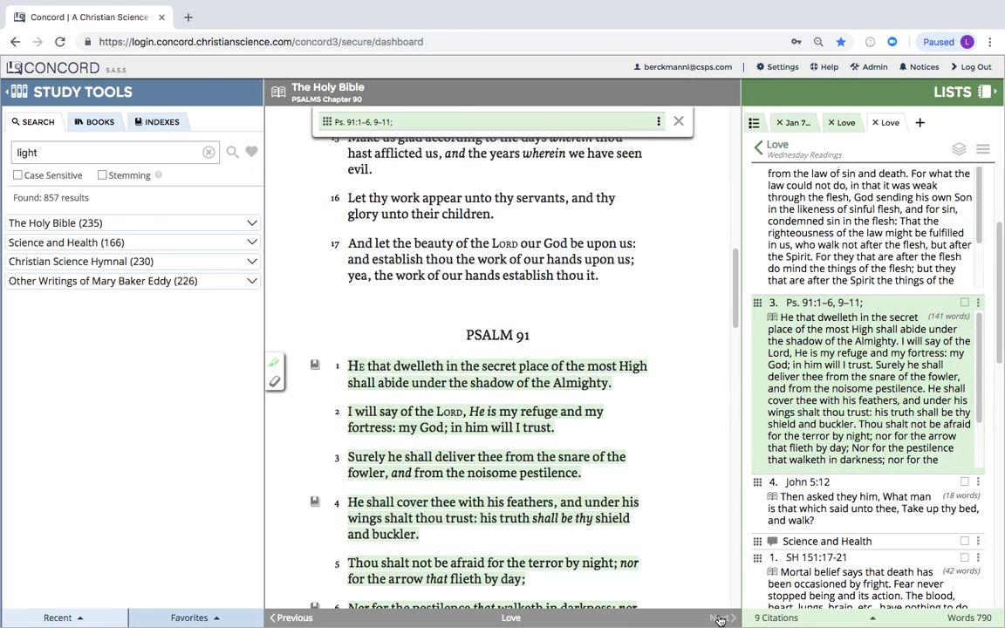